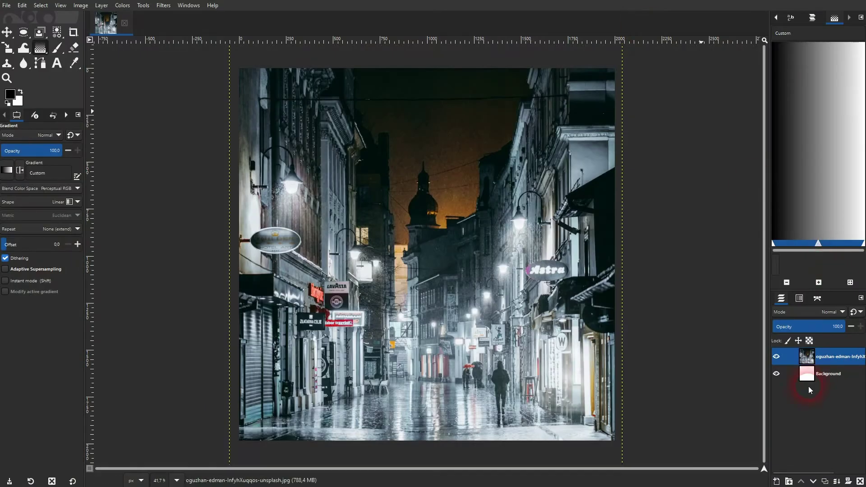
Step: Toggle the street photo's visibility and add a transparent layer named 'Gradient Layer'
click(776, 357)
click(776, 357)
click(776, 481)
drag(828, 222, 568, 172)
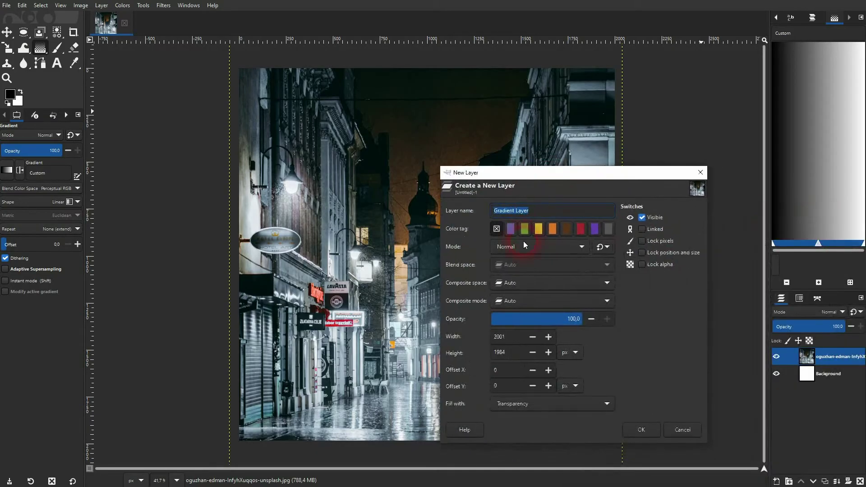
click(641, 429)
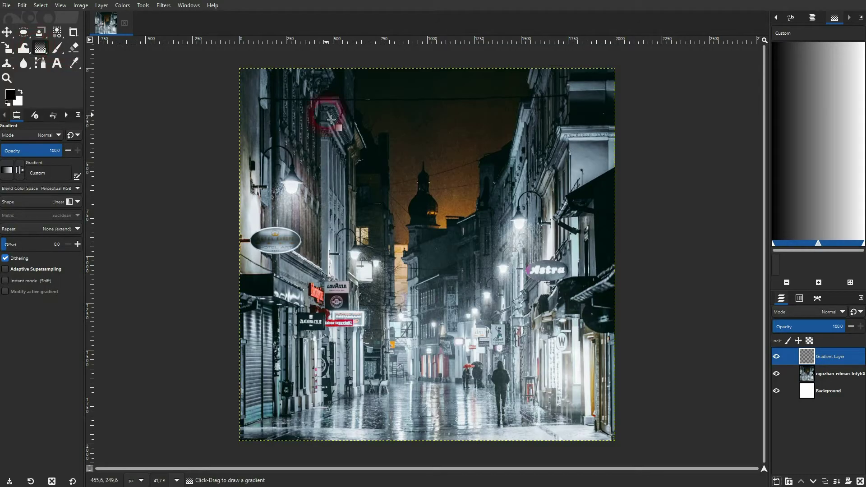
key(shift+b)
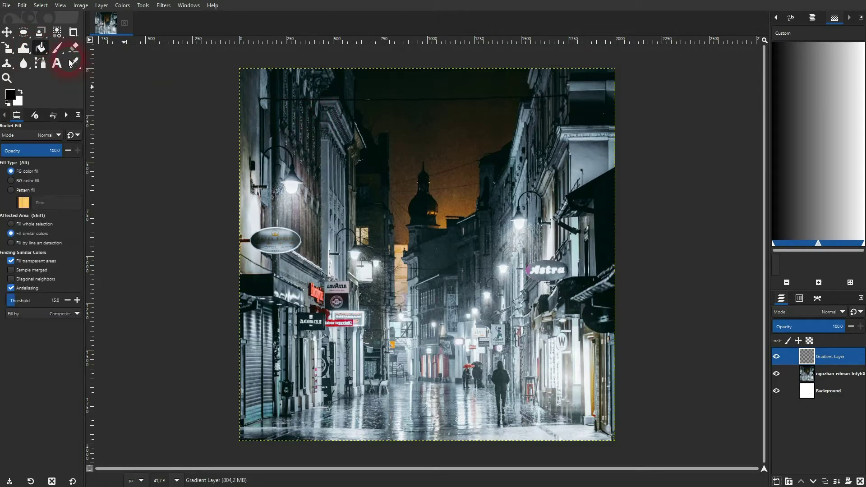
click(41, 49)
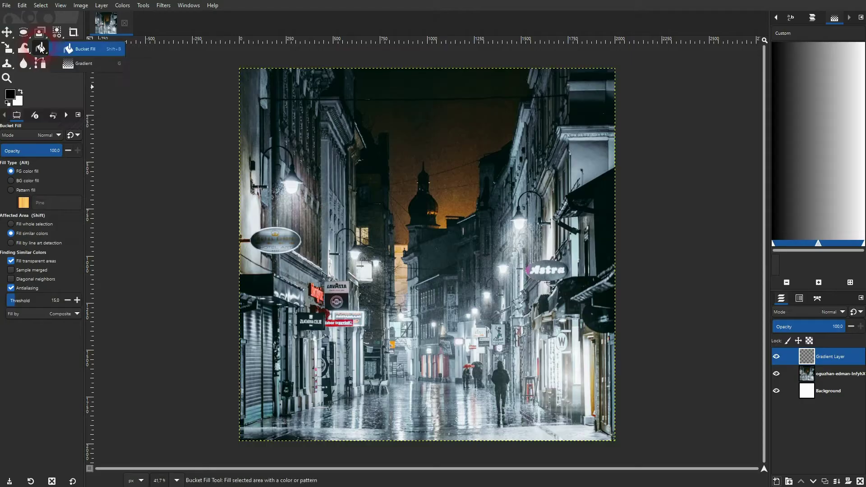
click(83, 65)
click(79, 49)
Step: Preview Flare Rays Size 1, then draw the Golden gradient from top to bottom
key(g)
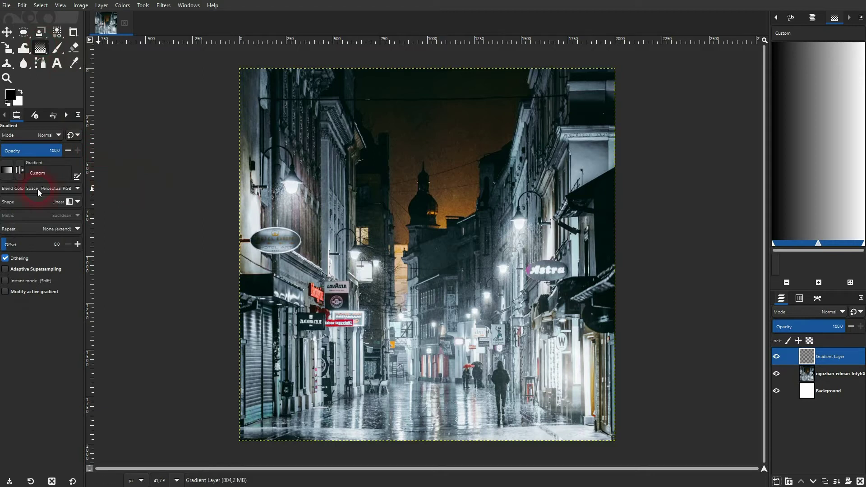
click(7, 172)
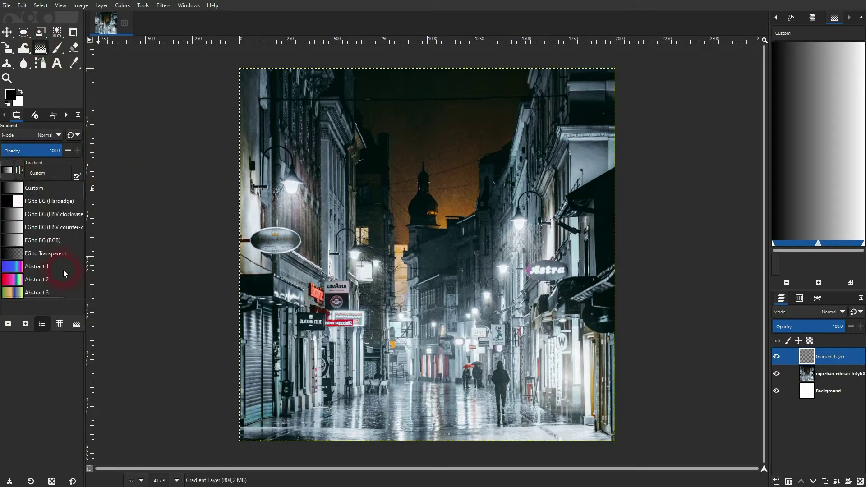
scroll(59, 253, down, 10)
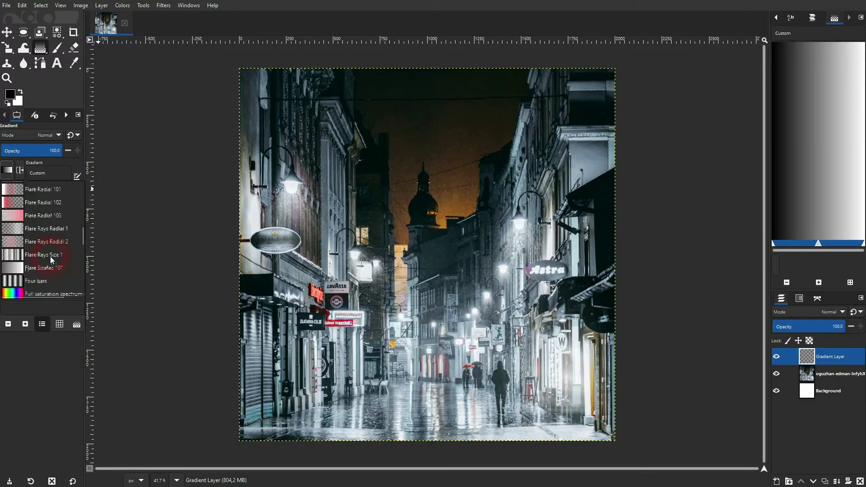
click(52, 258)
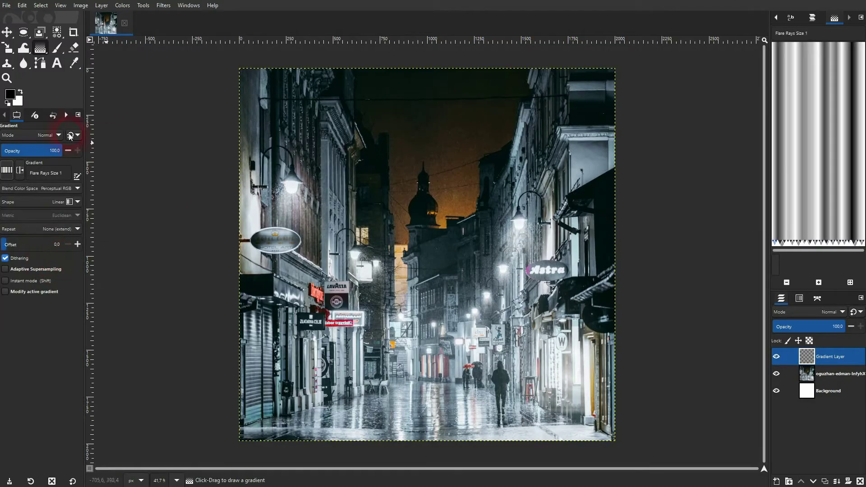
click(14, 174)
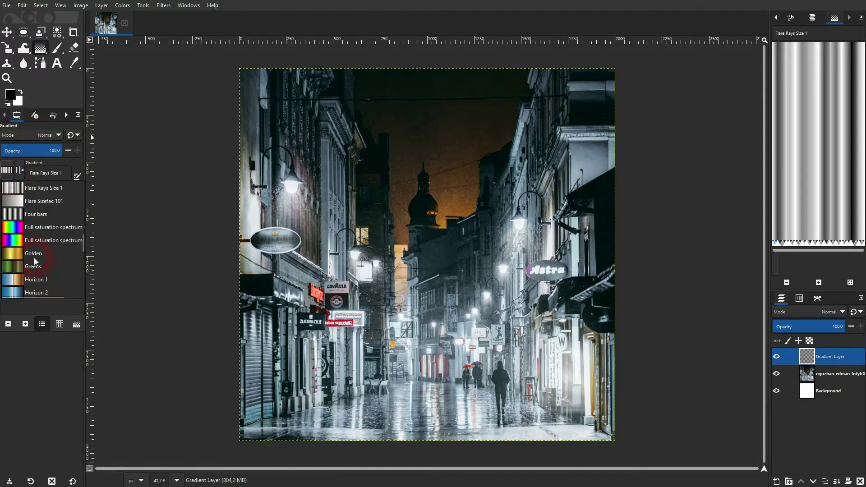
click(35, 257)
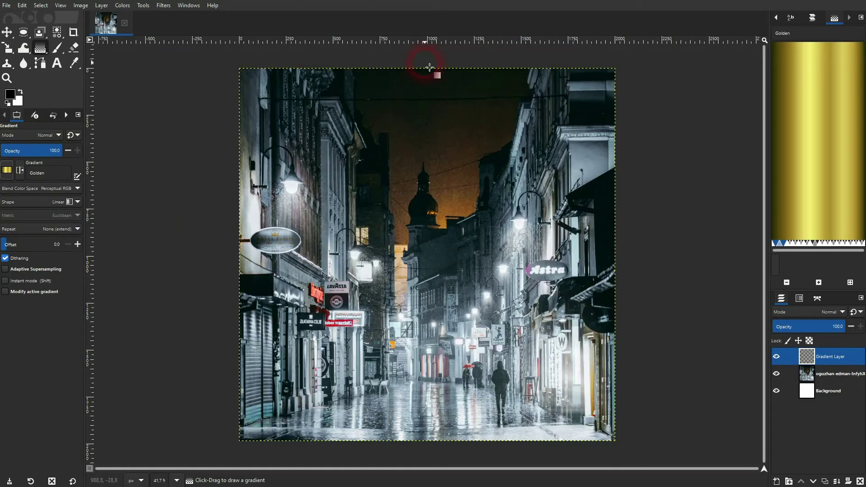
drag(429, 67, 425, 464)
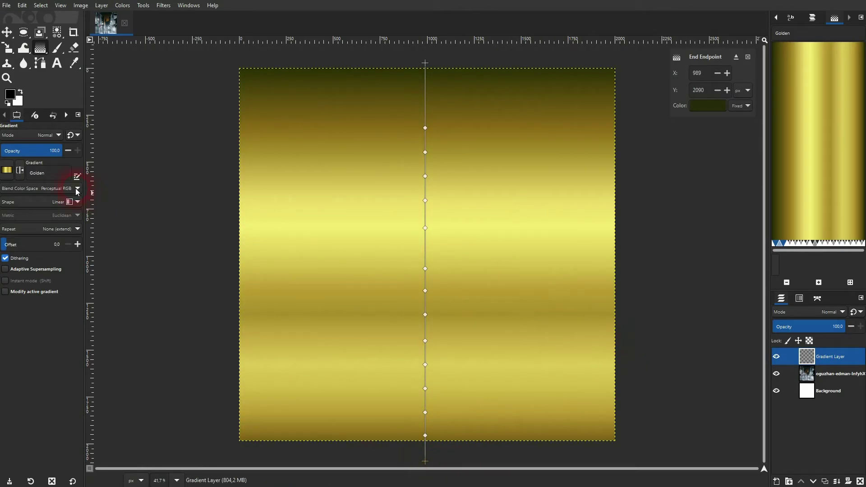
Step: Preview Land 1 and Metallic Something, then switch the gradient to FG to BG (RGB)
click(11, 174)
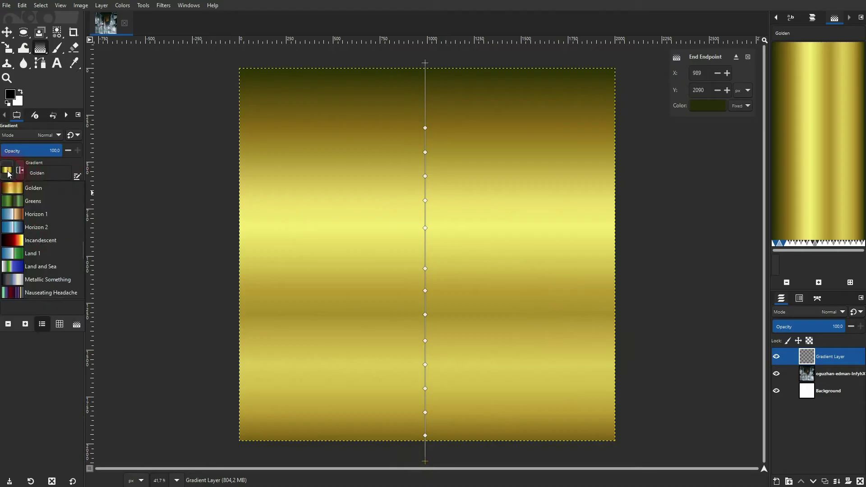
click(28, 255)
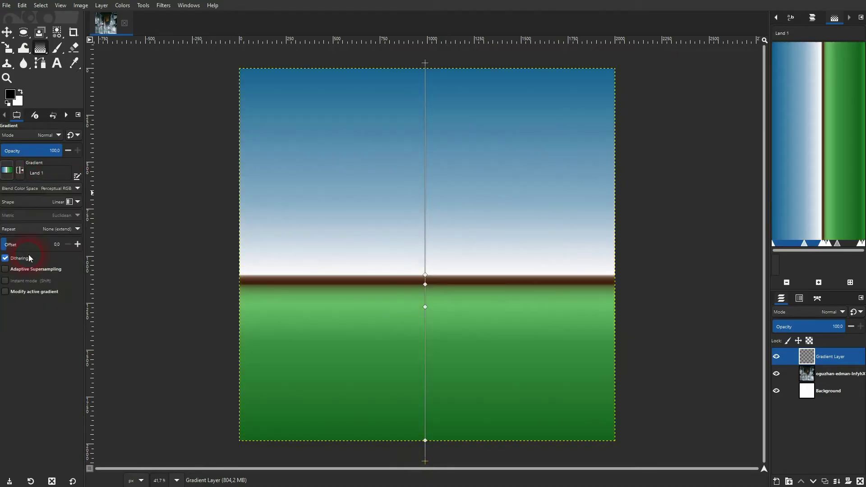
click(8, 172)
click(48, 213)
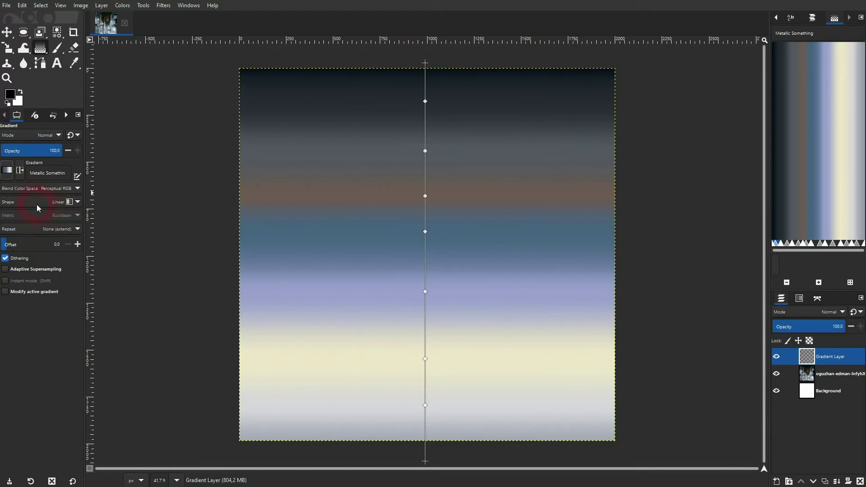
scroll(36, 219, down, 1)
scroll(44, 228, up, 12)
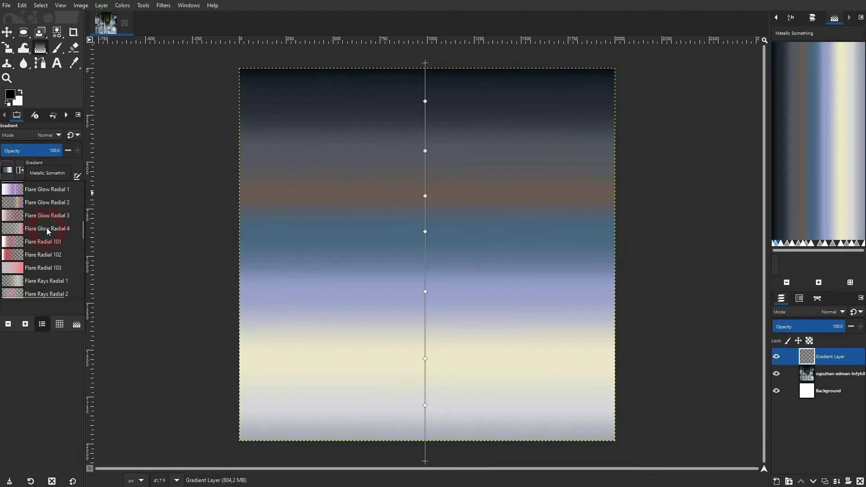
scroll(47, 227, up, 2)
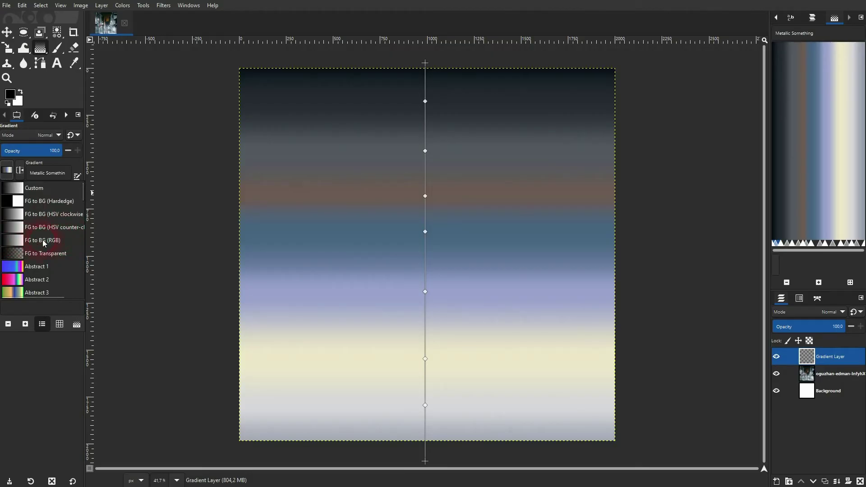
click(49, 241)
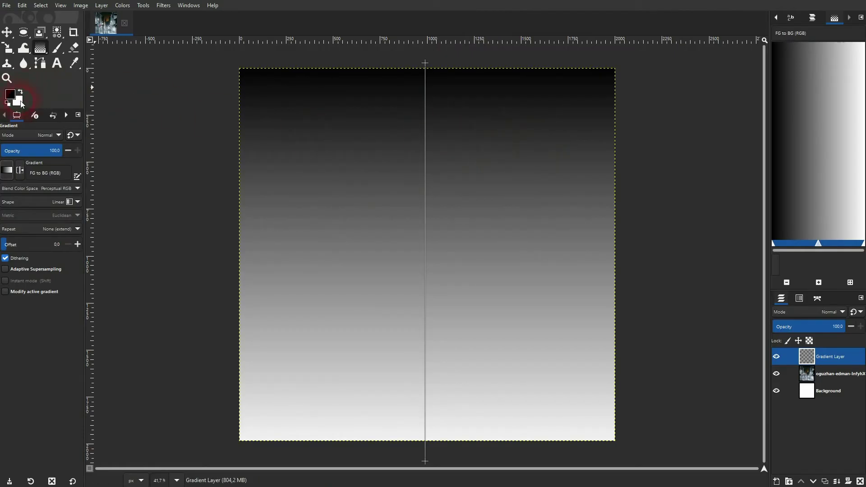
Step: Make the gradient Radial and drag its centre up into the image
click(74, 203)
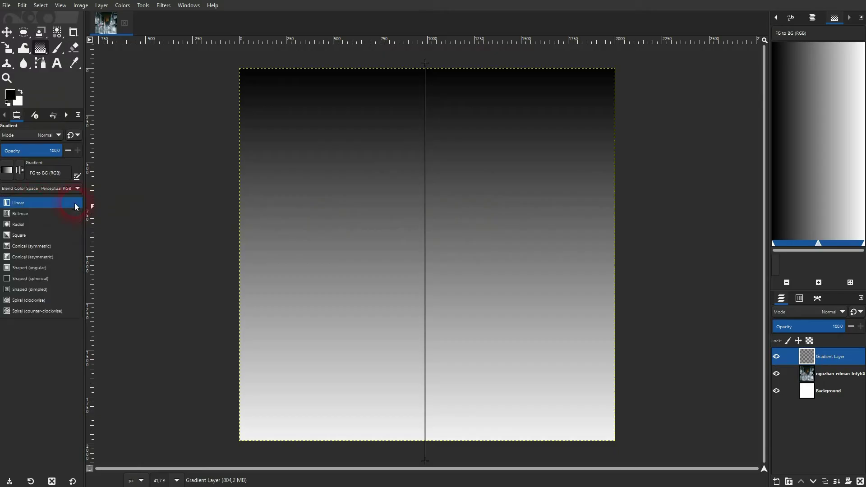
click(44, 224)
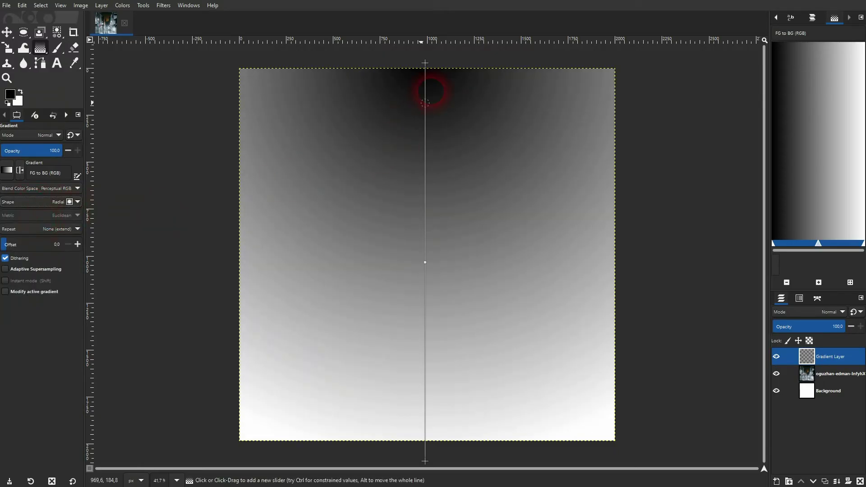
drag(426, 68, 426, 257)
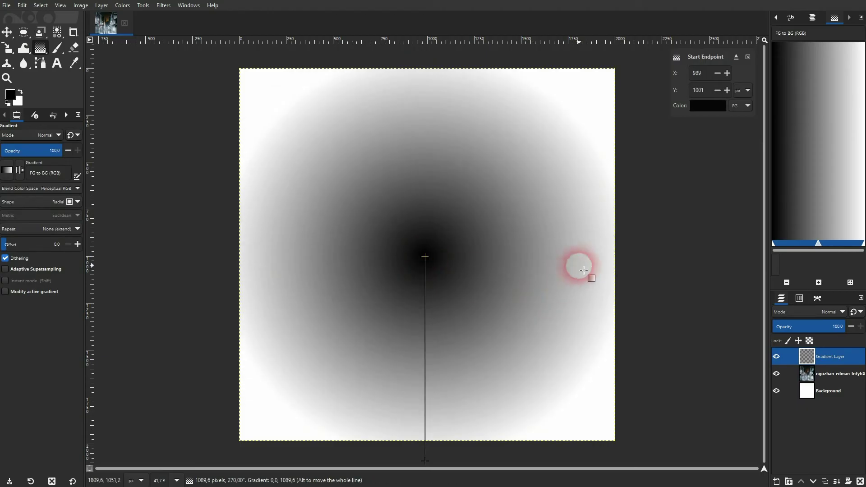
drag(427, 253, 427, 205)
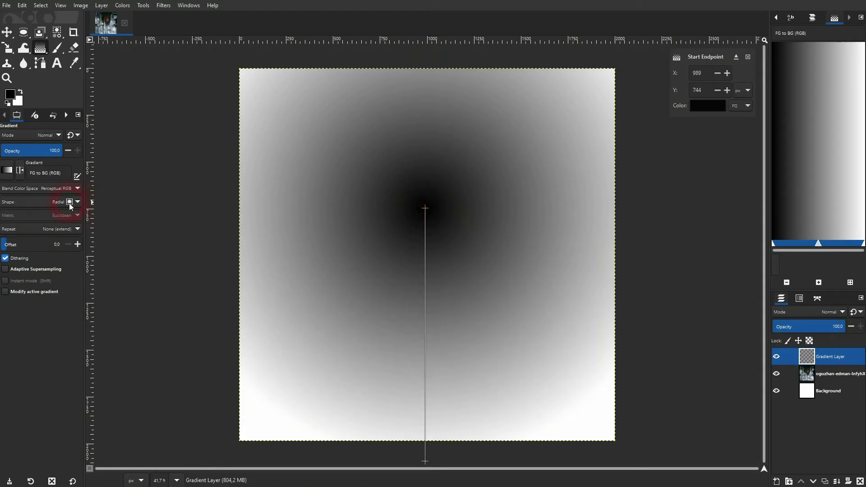
Step: Try the clockwise Spiral shape, then set the shape back to Linear
click(68, 203)
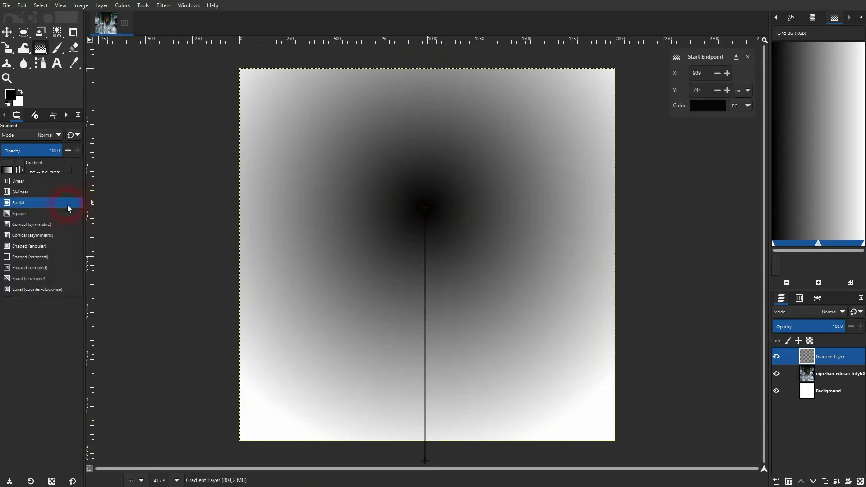
click(34, 279)
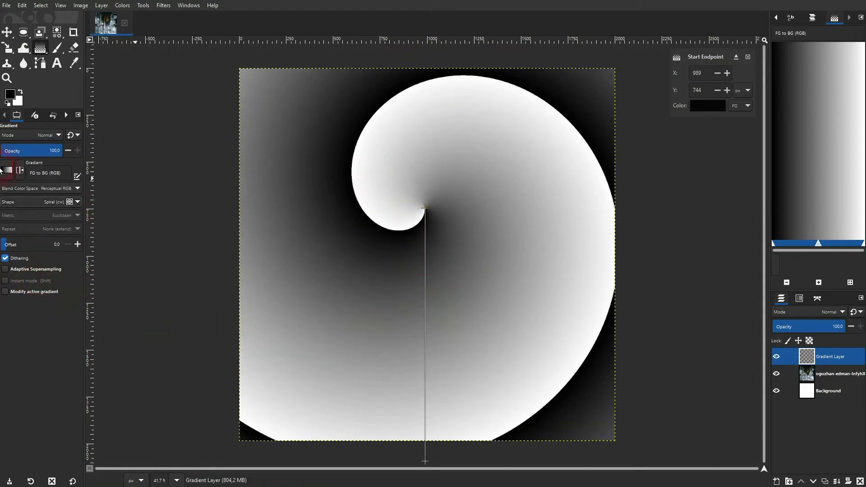
click(45, 201)
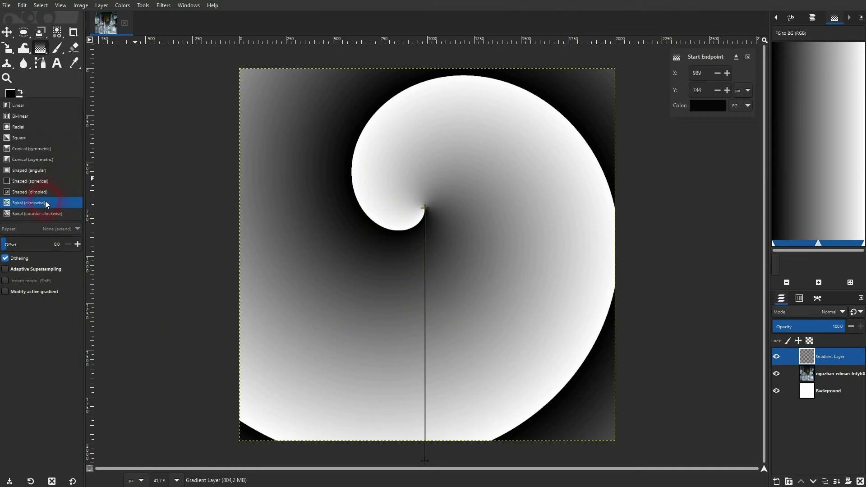
click(28, 103)
Step: Move the gradient start to the top edge and set its colour to red (ff0000)
drag(438, 208, 432, 67)
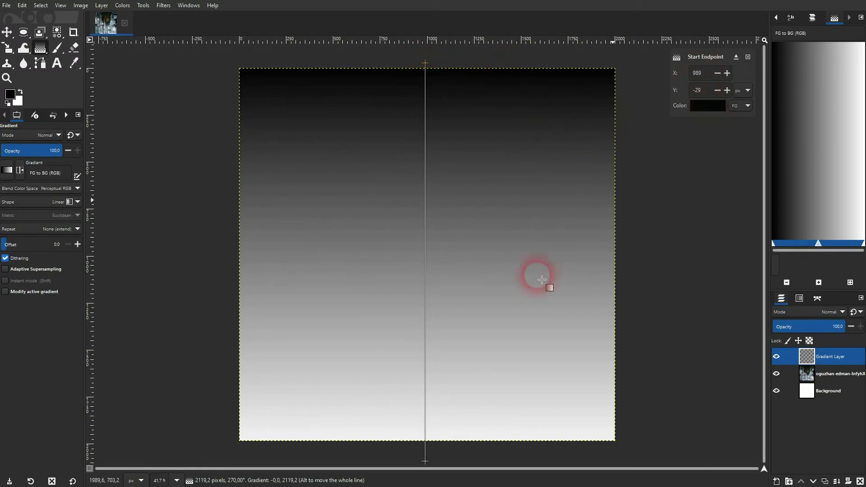
click(426, 461)
click(710, 108)
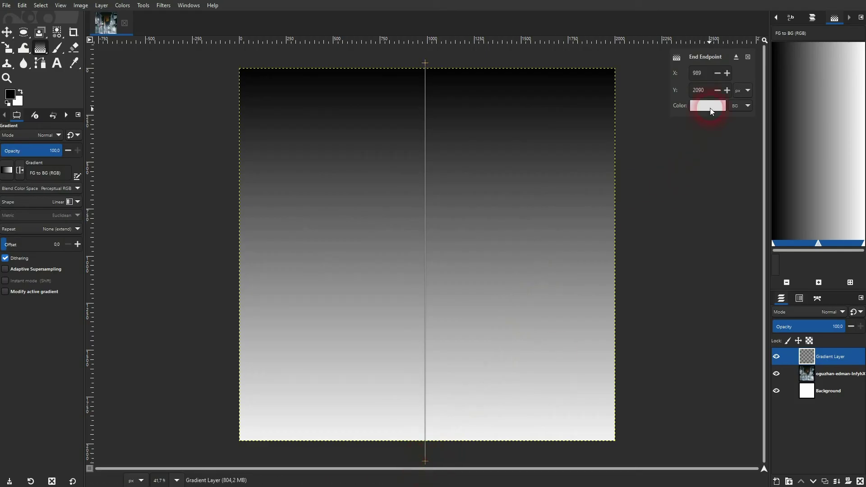
click(425, 64)
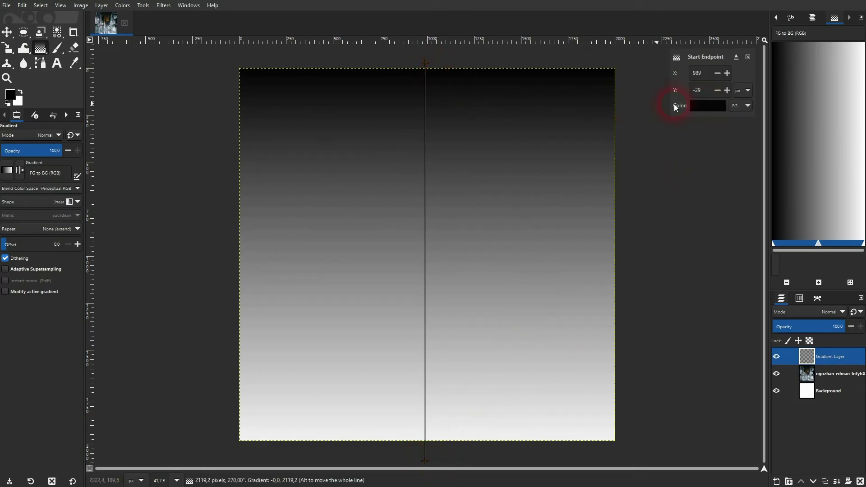
click(697, 107)
click(373, 161)
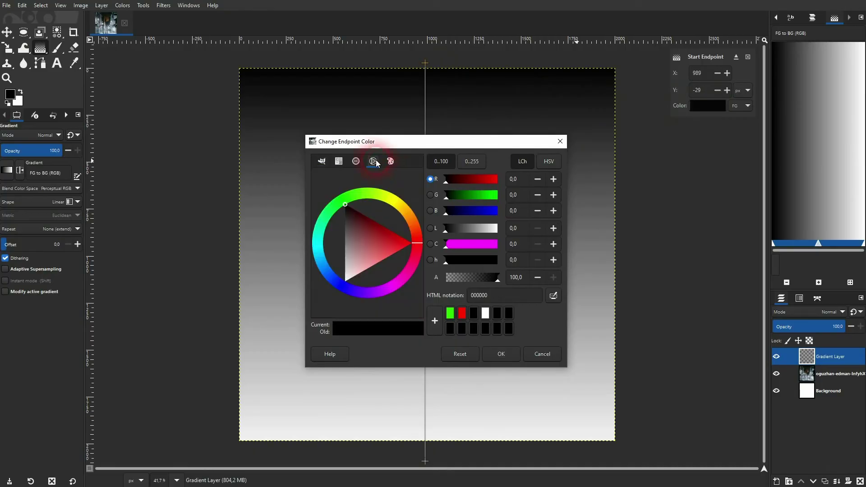
click(411, 242)
click(502, 353)
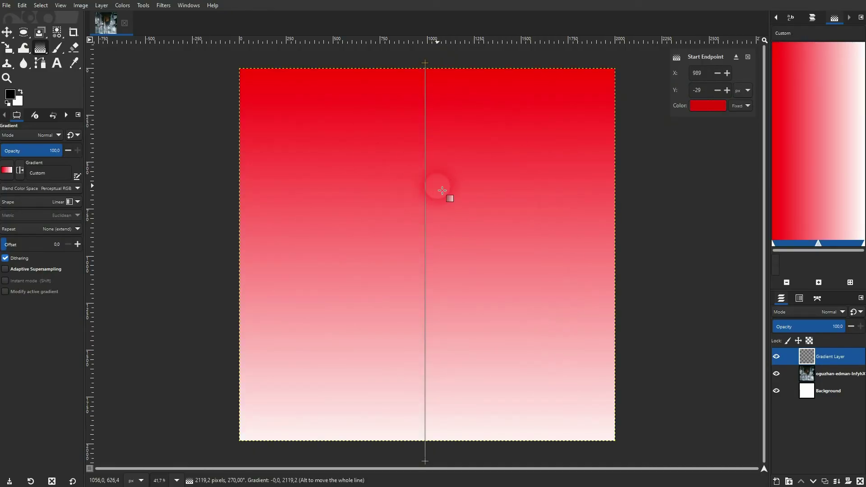
Step: Nudge the end point up and add a linked green (69ff4c) stop at 29.91
drag(424, 460, 424, 449)
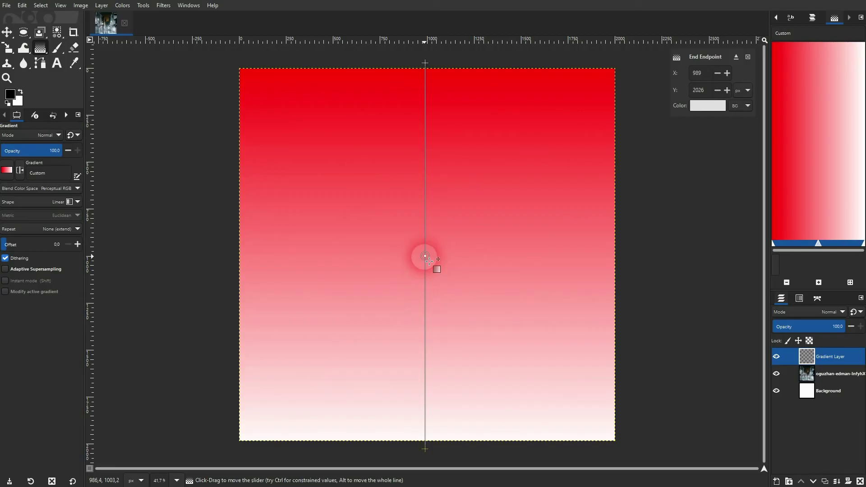
click(426, 178)
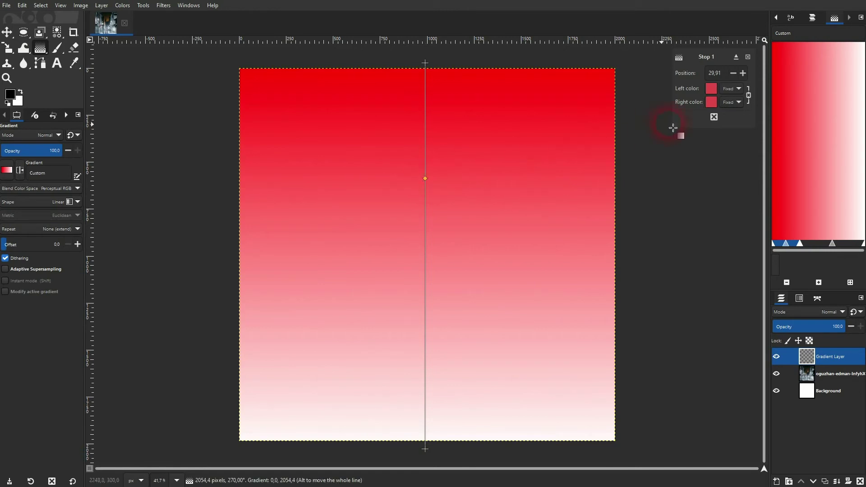
click(748, 95)
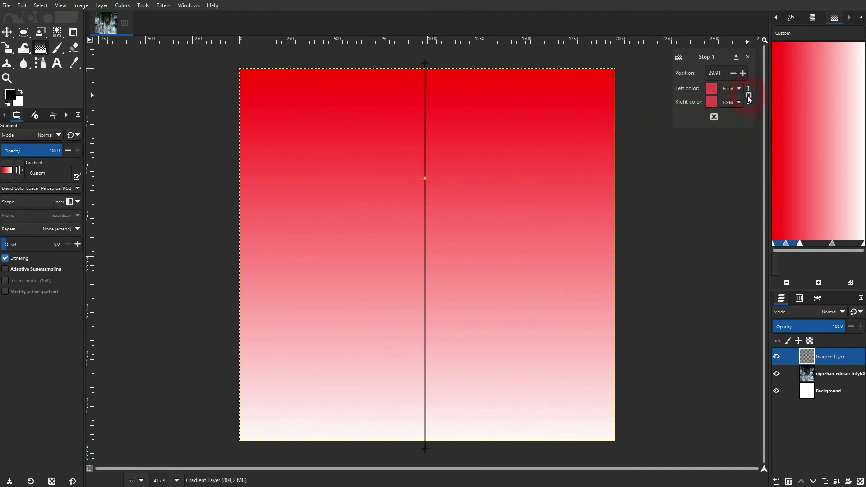
click(711, 90)
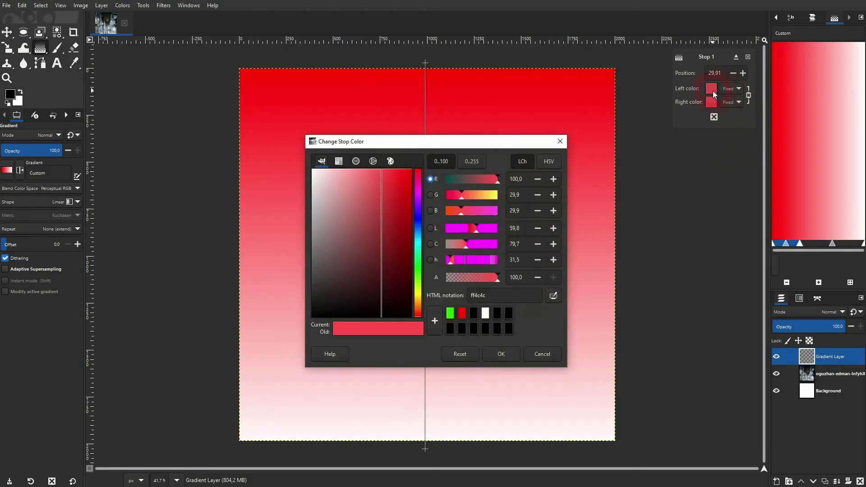
click(373, 161)
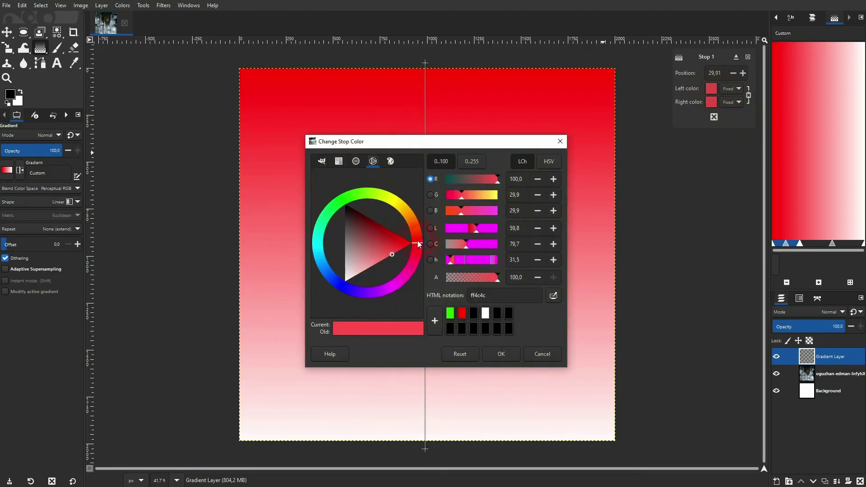
mouse_move(417, 243)
mouse_down()
mouse_move(395, 203)
mouse_move(357, 212)
mouse_up()
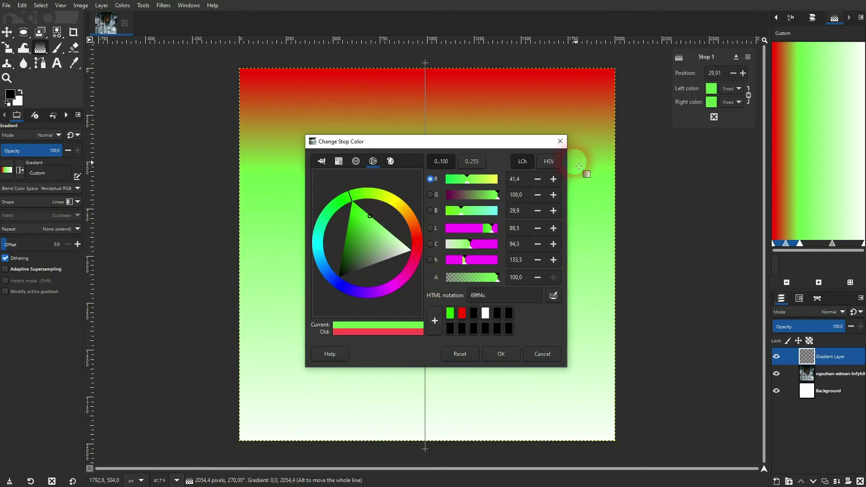
click(499, 354)
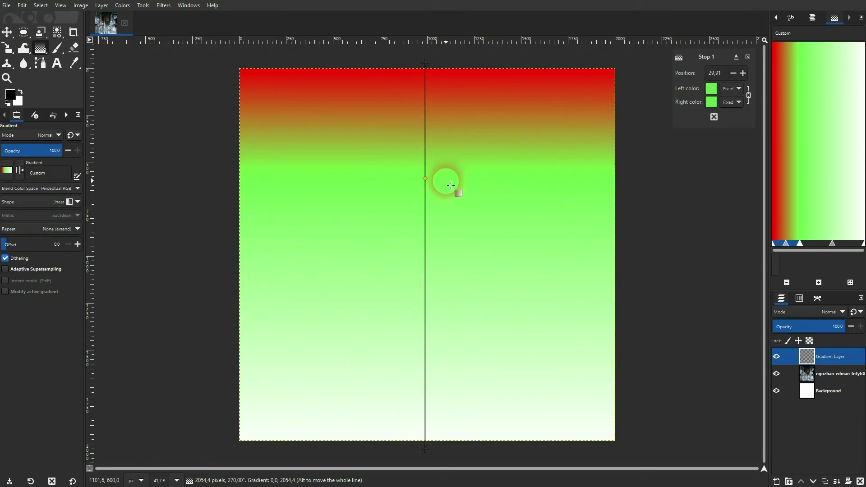
Step: Turn Midpoint 2 into Stop 2 with a light blue (a6e4ff) left colour
click(425, 313)
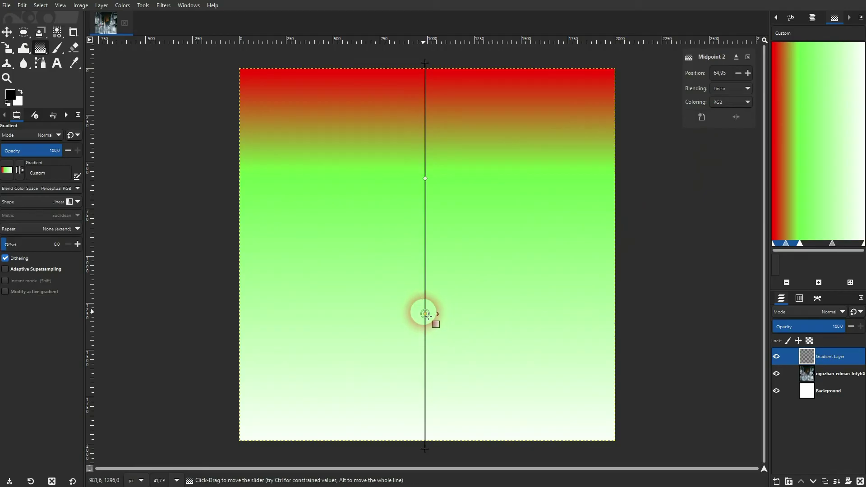
double_click(425, 314)
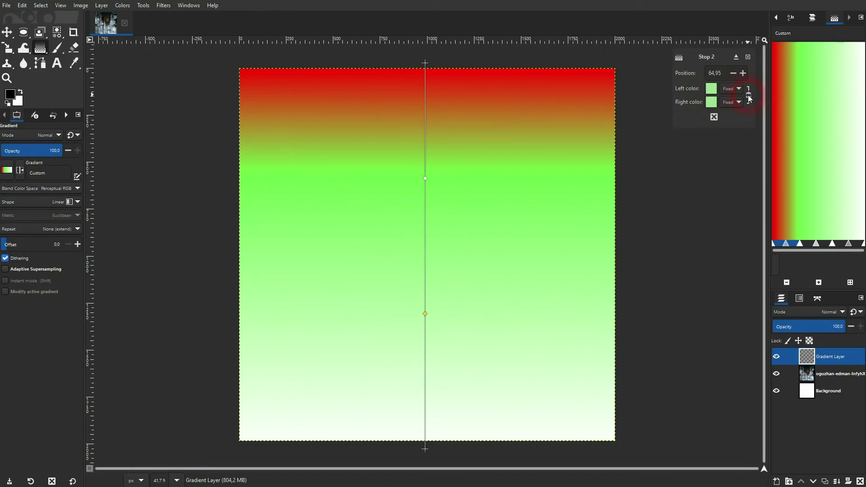
click(711, 88)
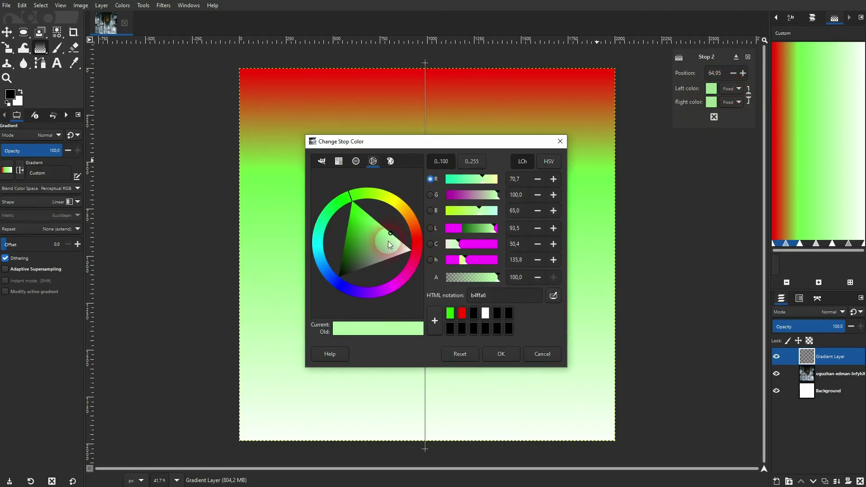
drag(351, 198, 317, 258)
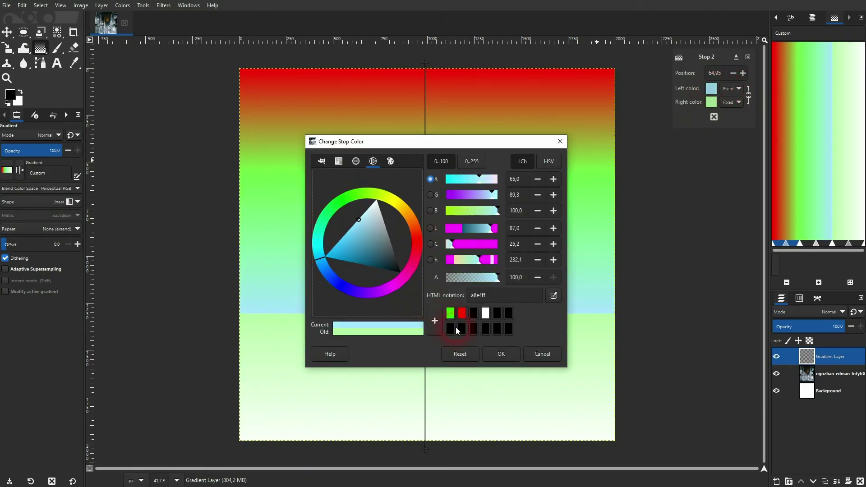
click(498, 354)
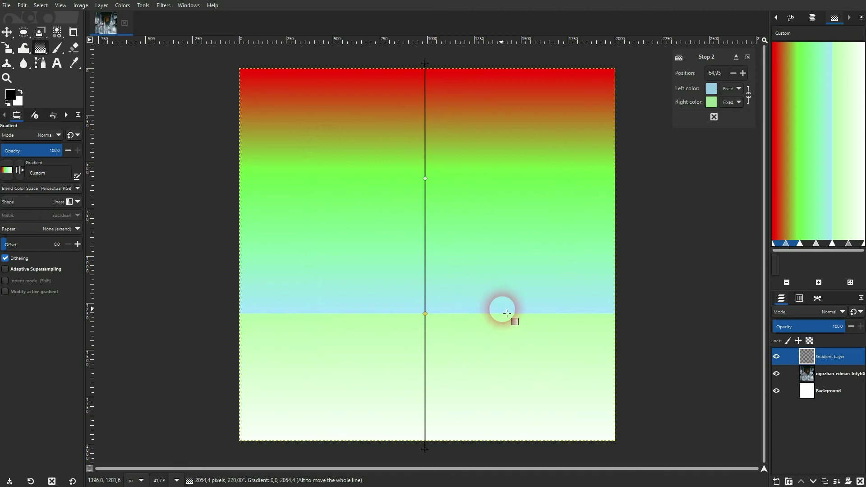
Step: Set Stop 2's right colour to lavender blue (a6b7ff) and toggle the colour link
click(713, 103)
click(372, 161)
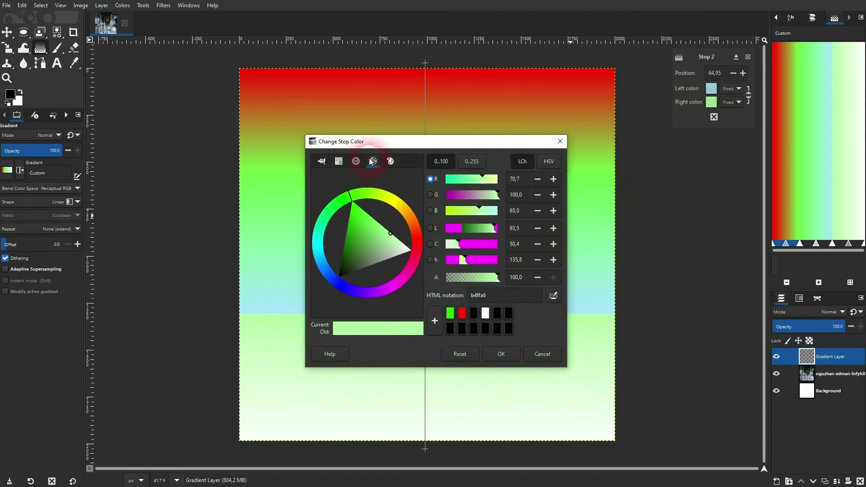
mouse_move(347, 204)
mouse_down()
mouse_move(356, 291)
mouse_move(364, 294)
mouse_move(335, 282)
mouse_up()
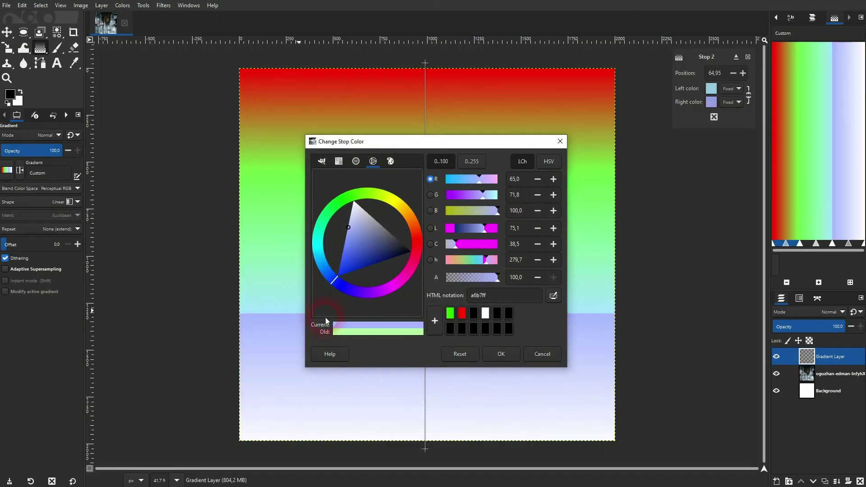
click(501, 354)
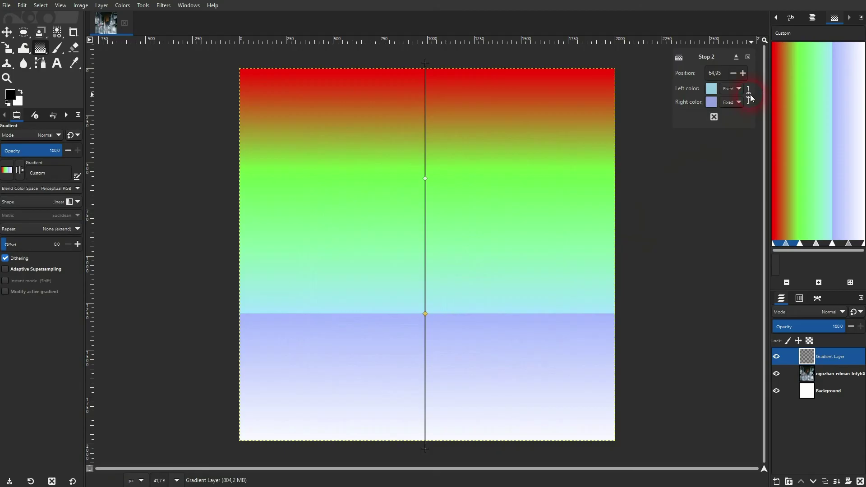
click(749, 95)
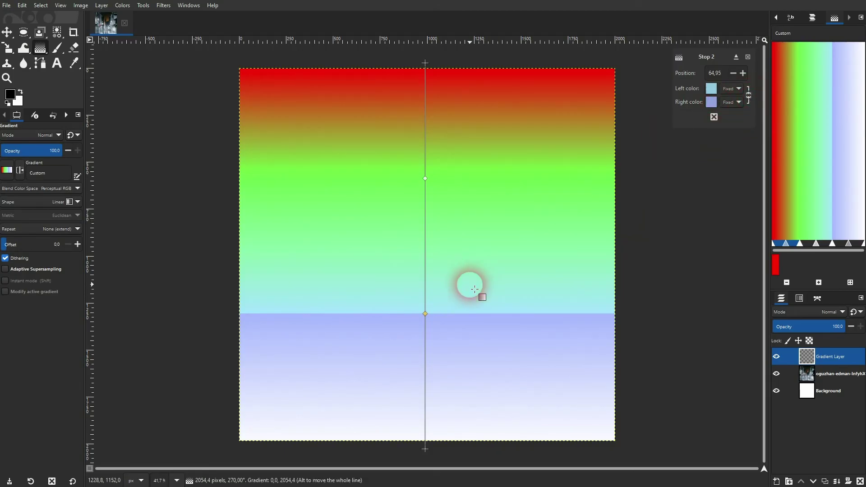
Step: Delete the blue Stop 2 and the green Stop 1, then bring up the preset gradients
click(714, 117)
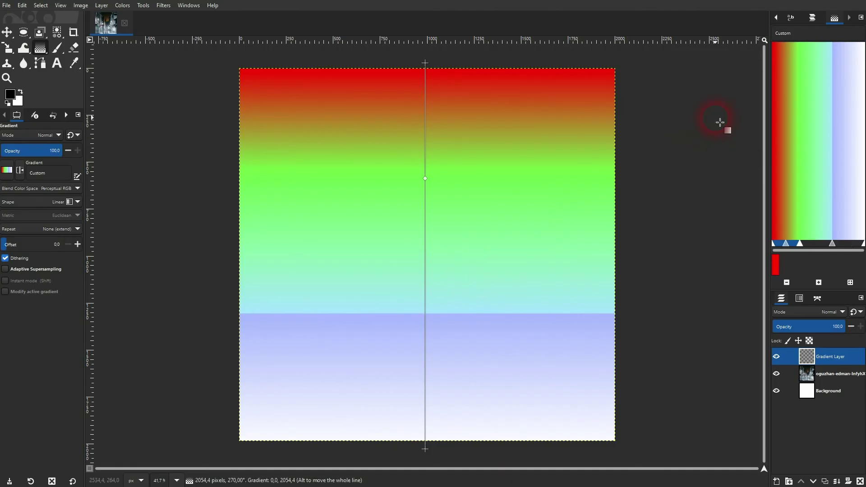
click(425, 178)
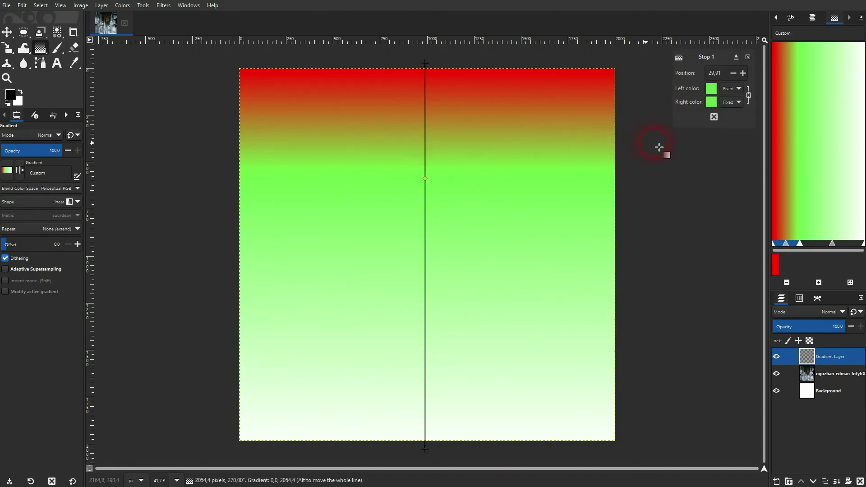
click(715, 117)
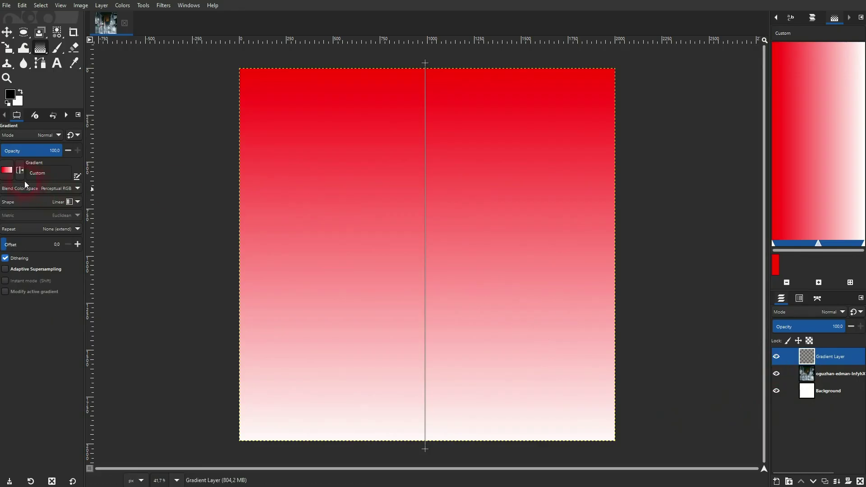
click(7, 171)
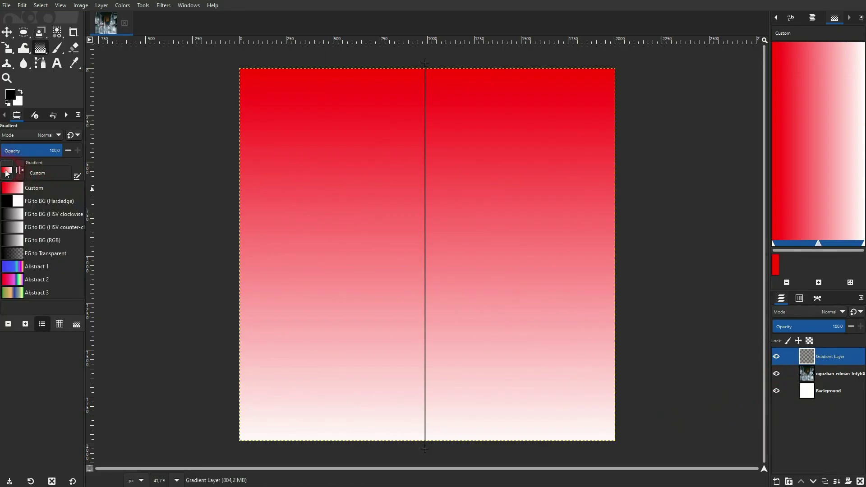
Step: Switch to the FG to Transparent gradient and inspect its start and end points
click(41, 256)
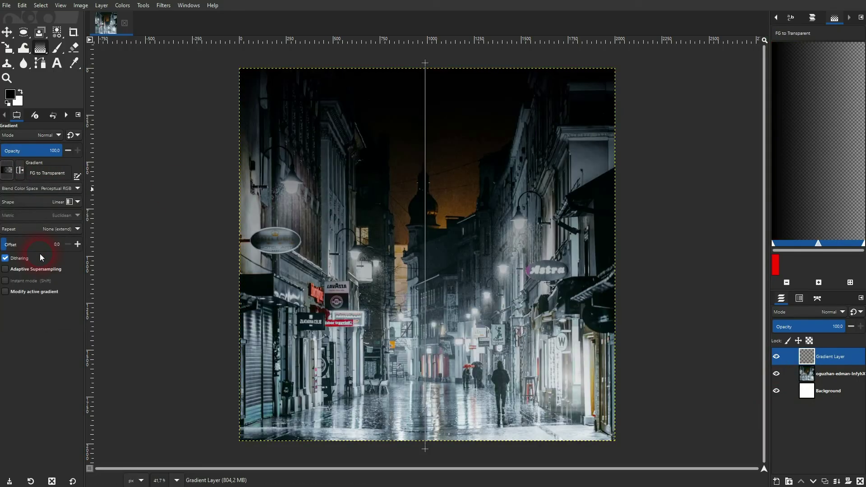
click(427, 63)
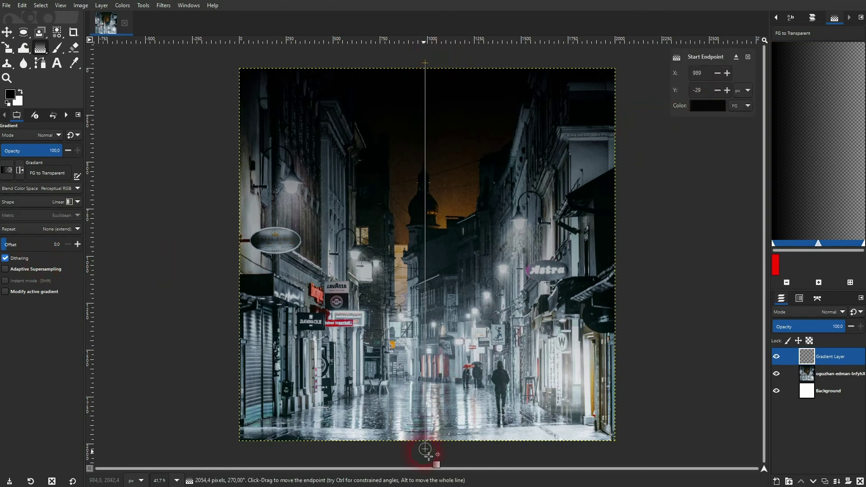
click(424, 449)
click(710, 108)
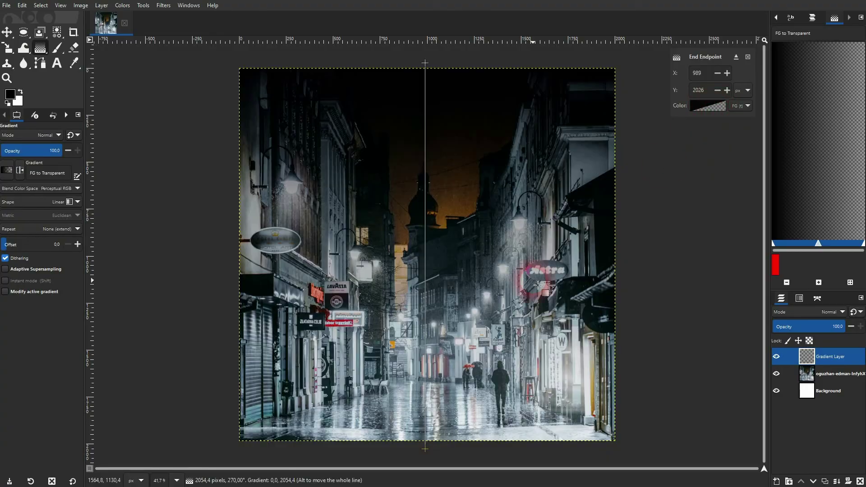
Step: Try red, then set the start colour to black and commit with the Move tool
click(425, 63)
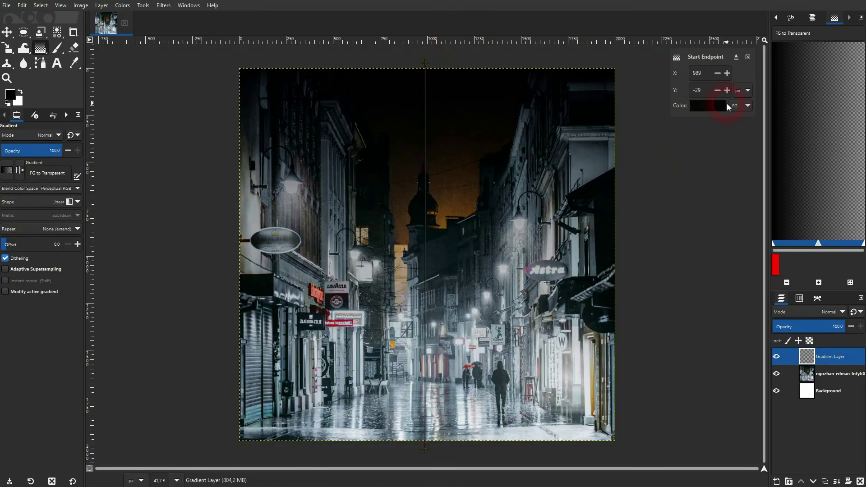
click(708, 105)
click(411, 242)
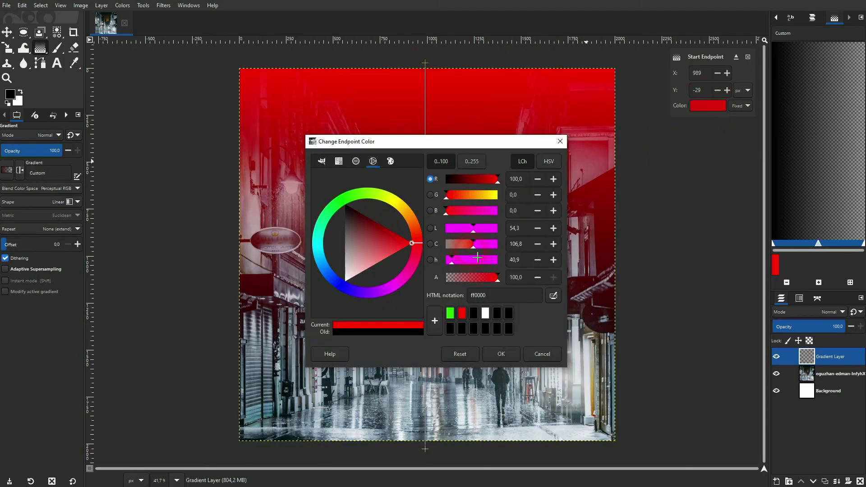
drag(414, 154, 120, 180)
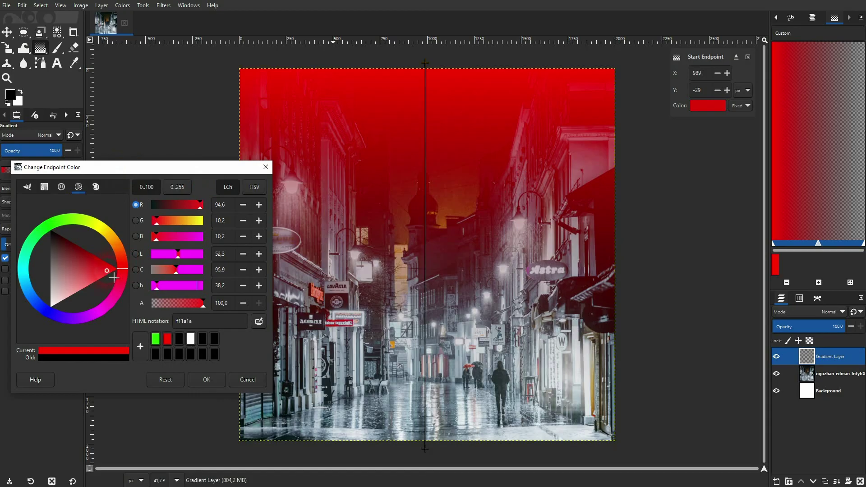
click(179, 347)
click(206, 379)
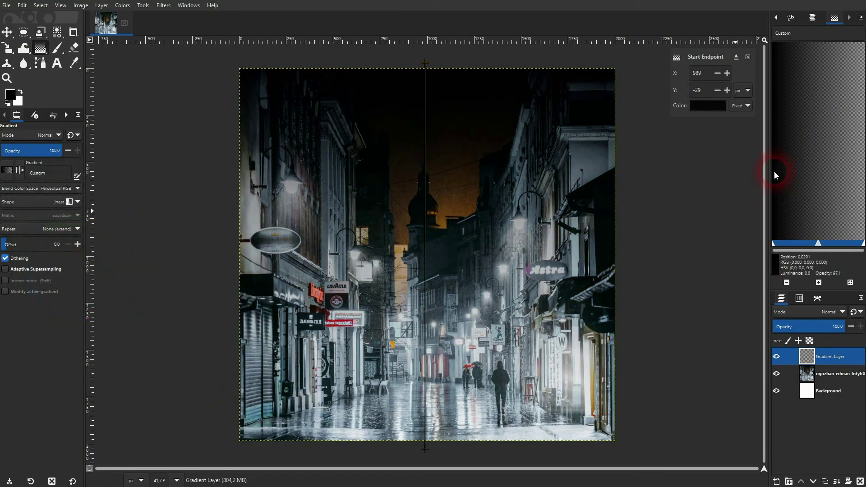
click(10, 34)
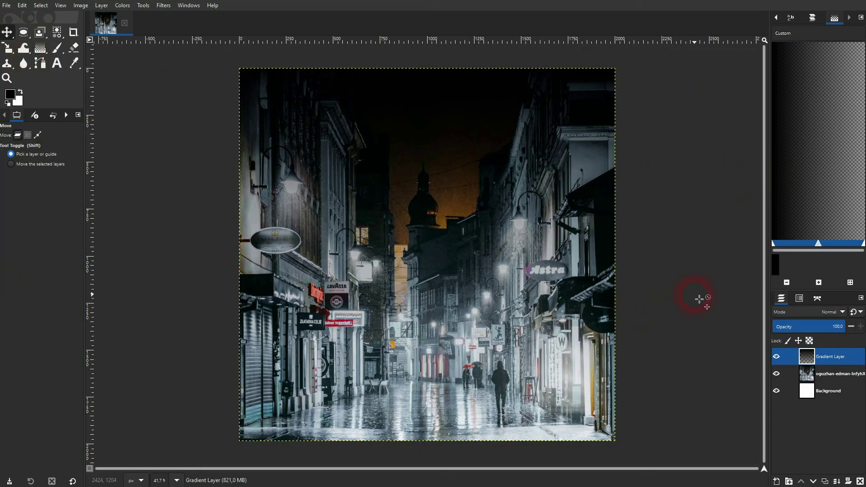